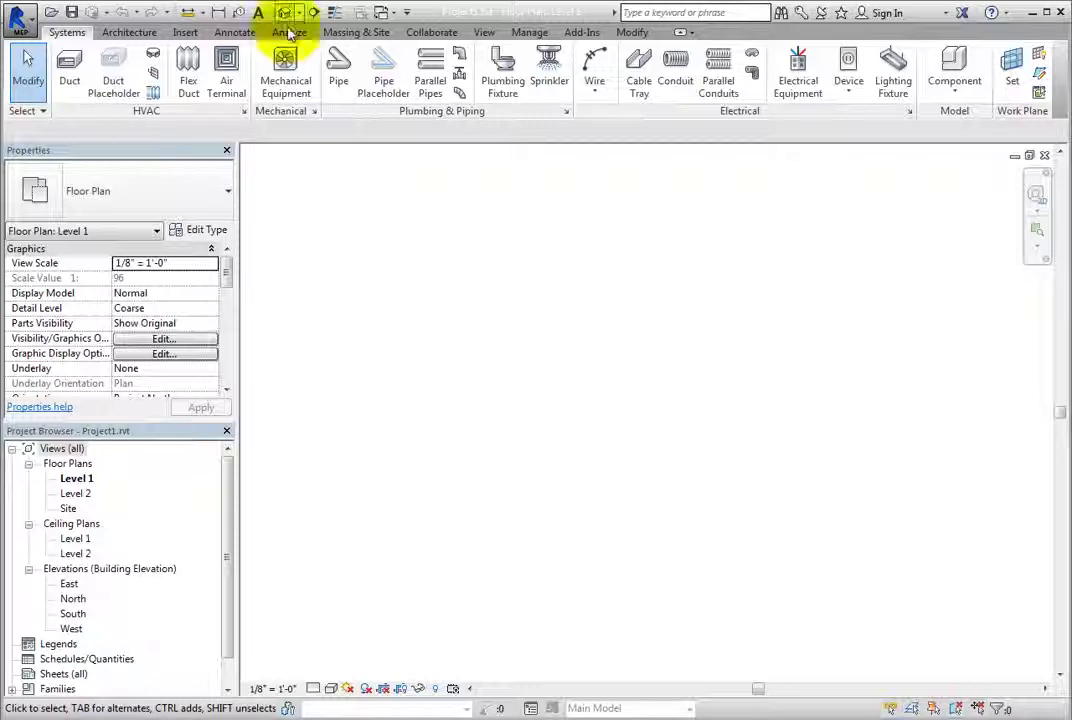
- Open the Site floor plan at 1" = 20'-0" scale from the Project Browser
double_click(69, 509)
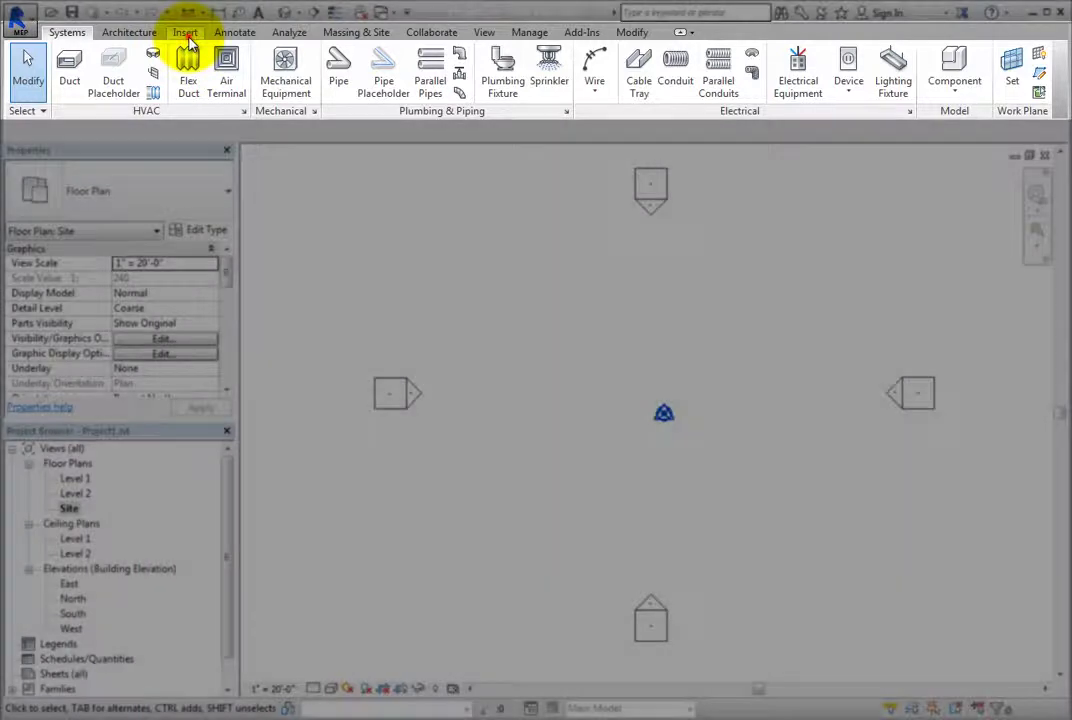
- Link SitePlan.dwg into the Site plan with Auto - Origin to Origin positioning
left_click(185, 32)
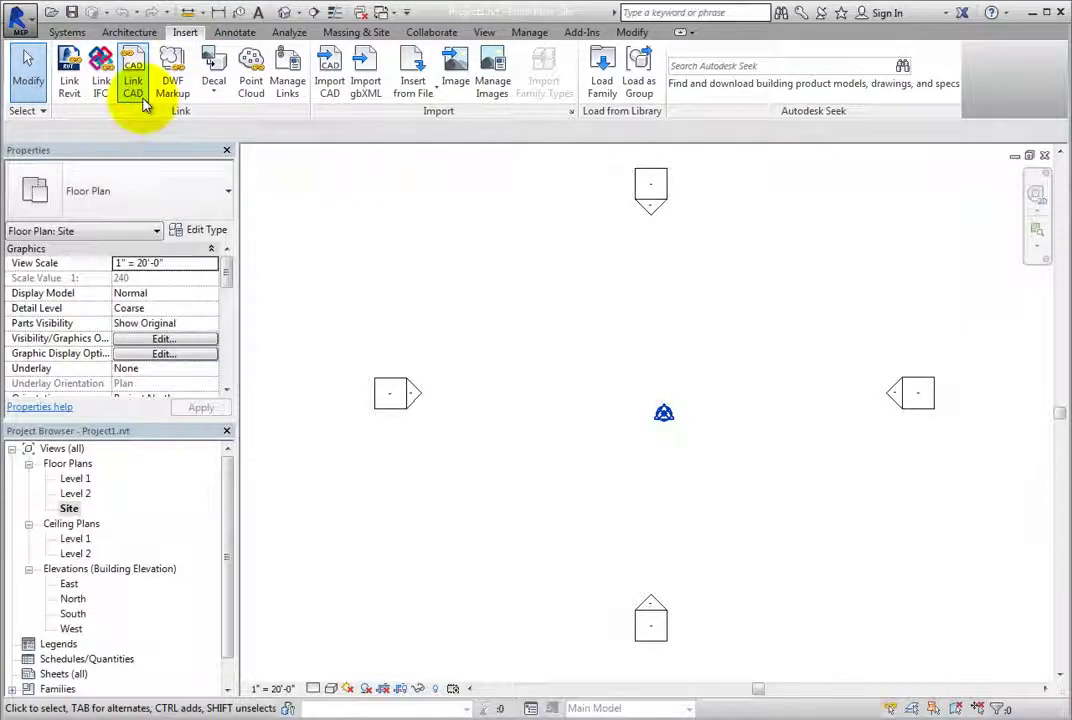
left_click(139, 100)
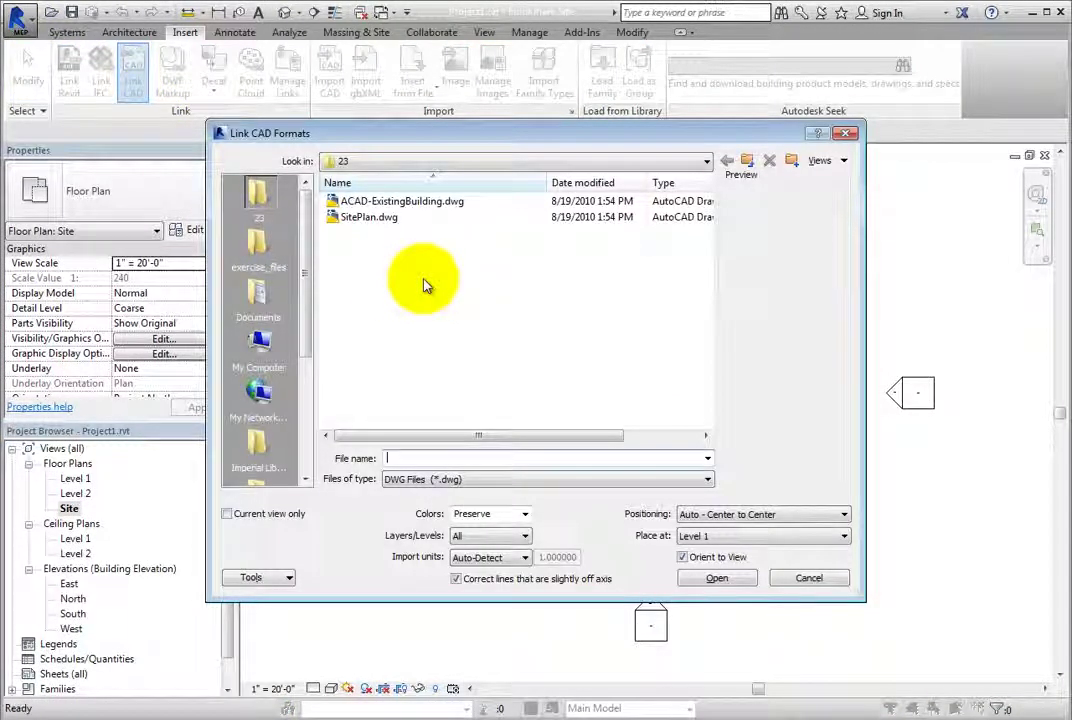
left_click(400, 219)
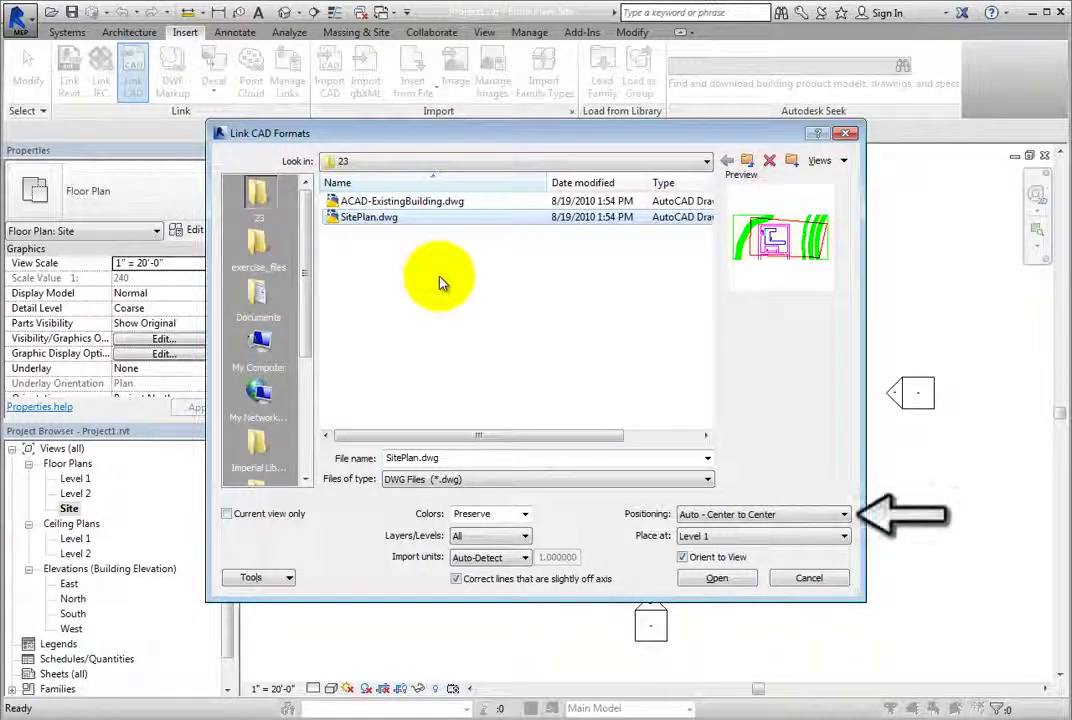
left_click(818, 516)
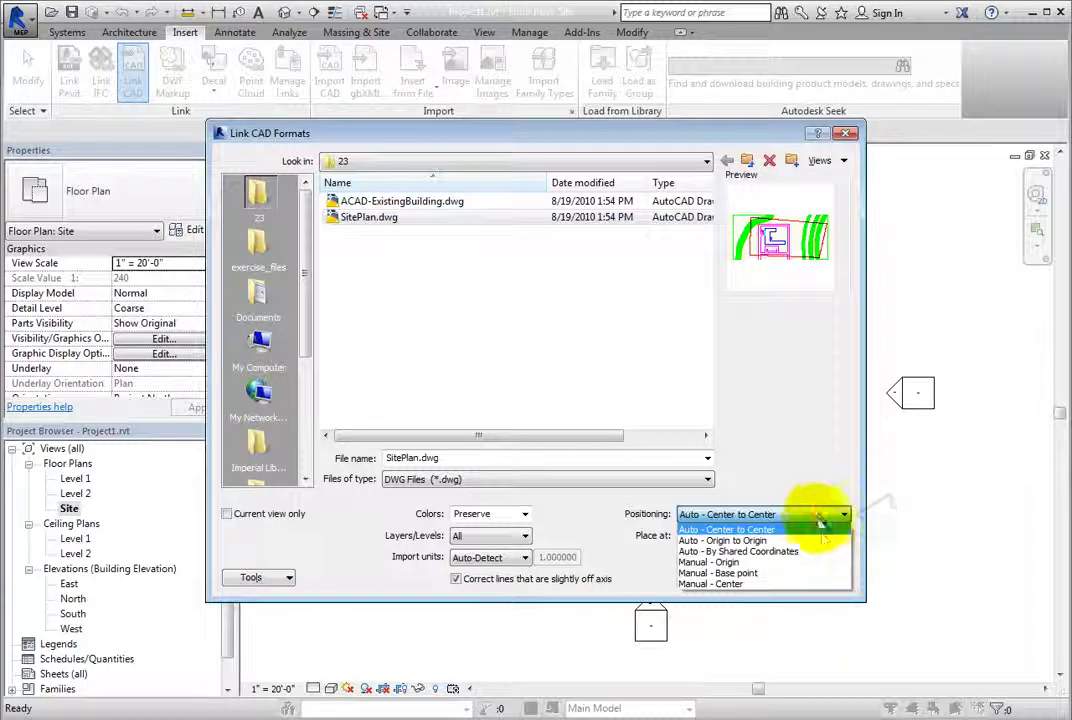
left_click(822, 541)
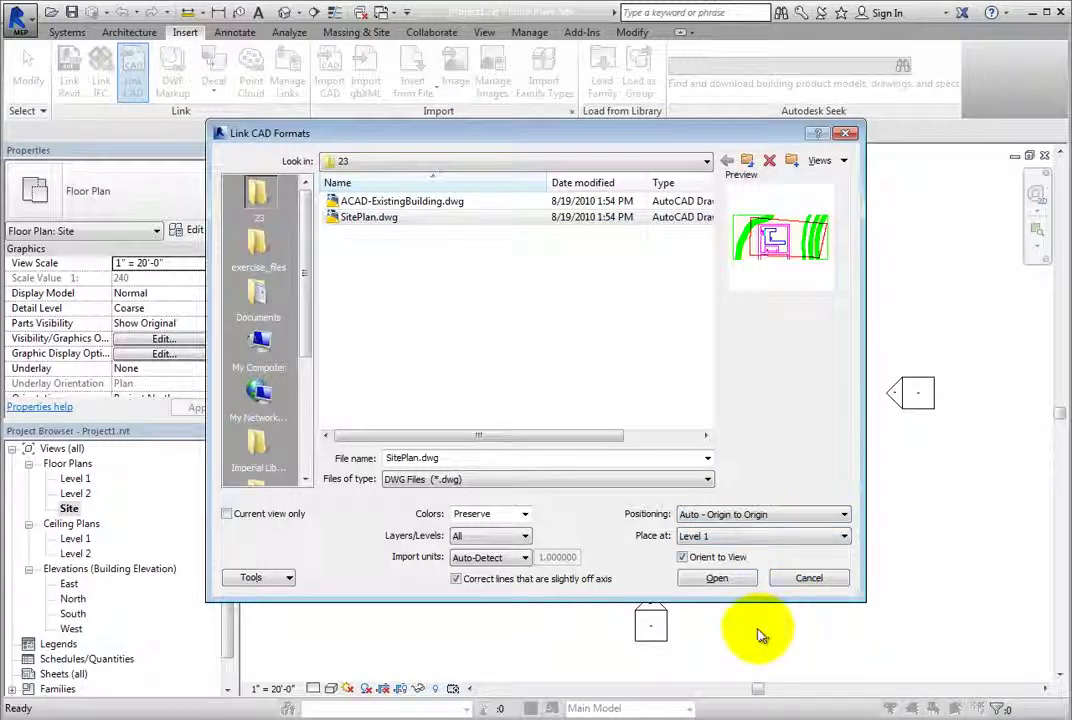
left_click(705, 578)
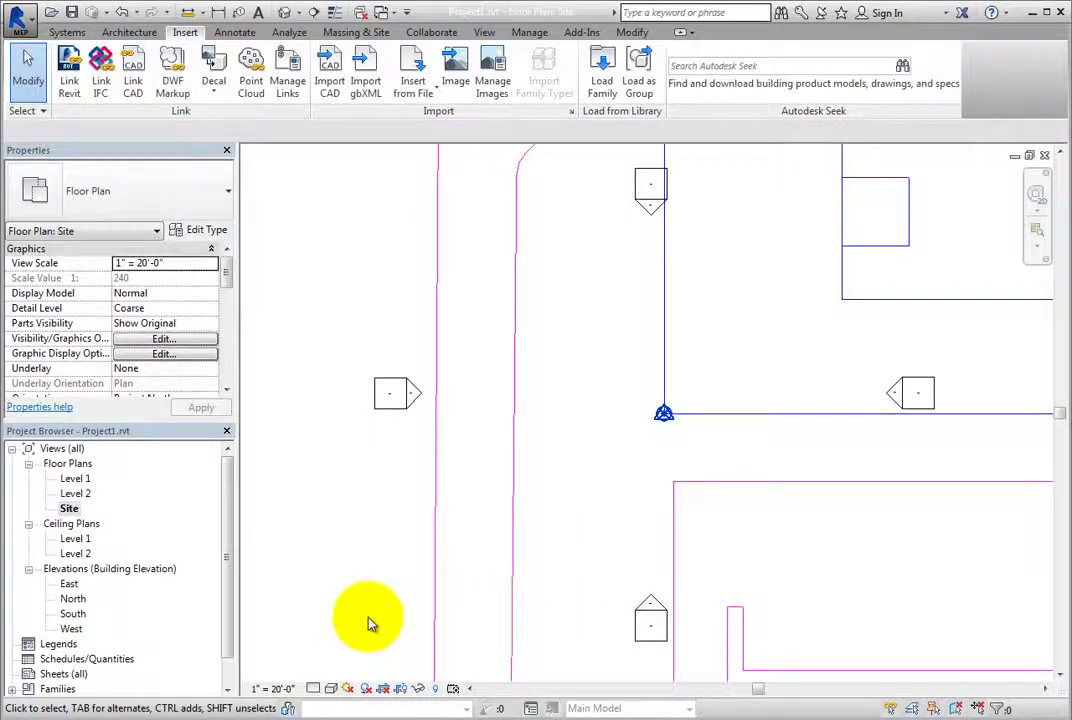
- Zoom to fit the whole linked site and select the SitePlan.dwg link
right_click(370, 620)
left_click(440, 524)
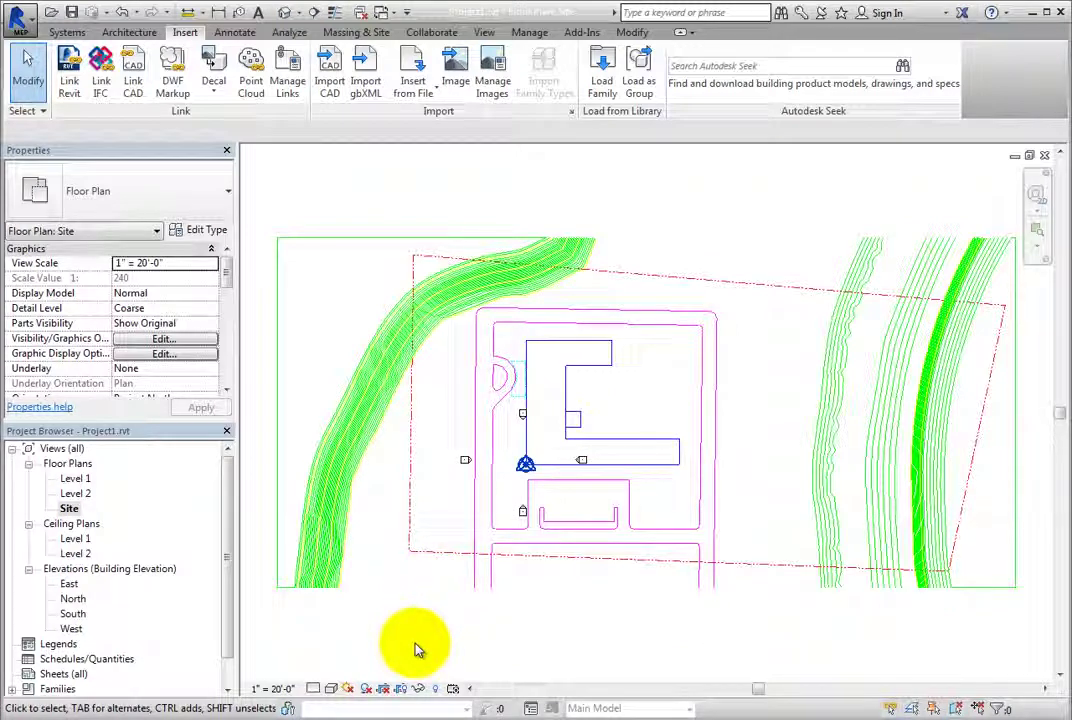
left_click(480, 563)
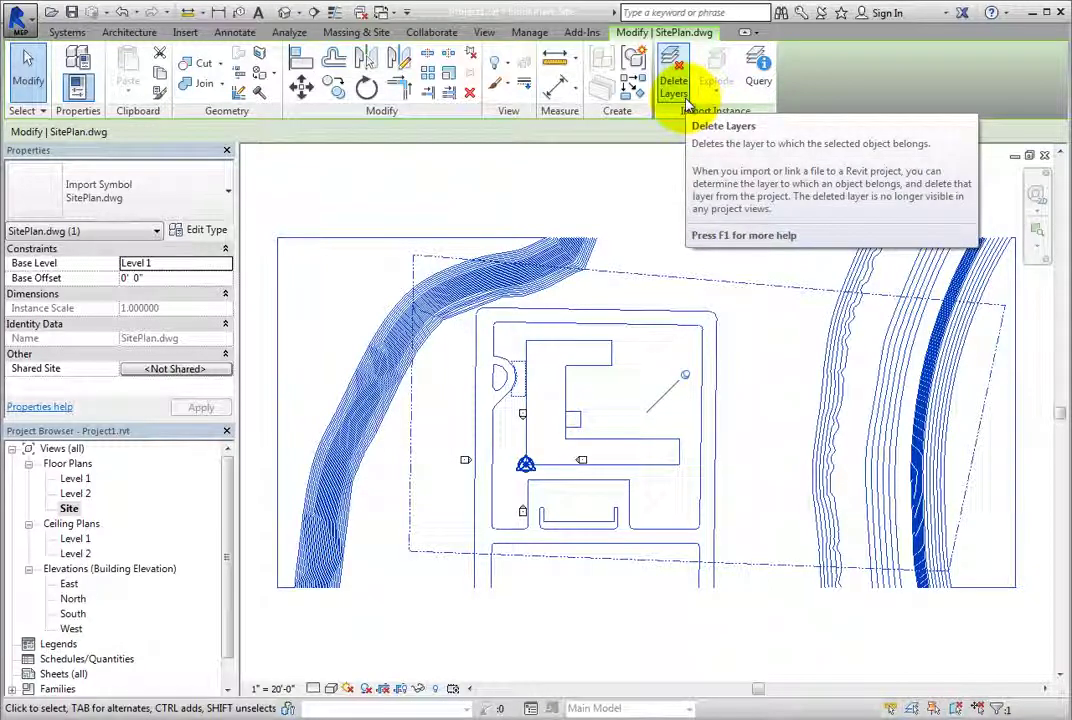
left_click(675, 85)
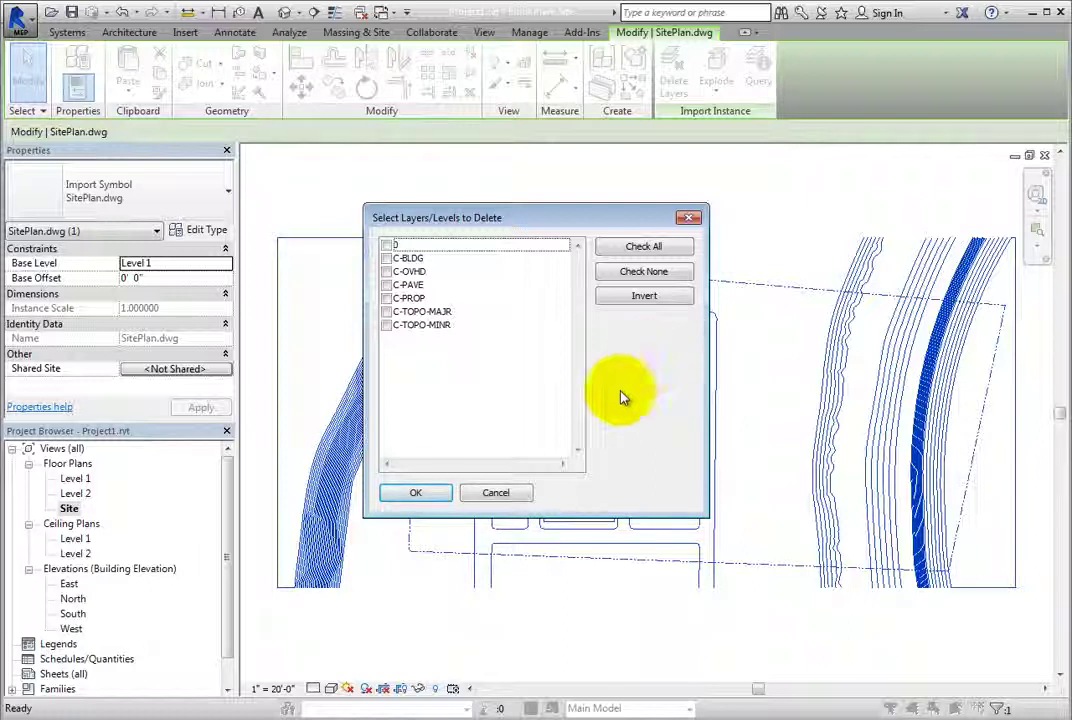
left_click(508, 496)
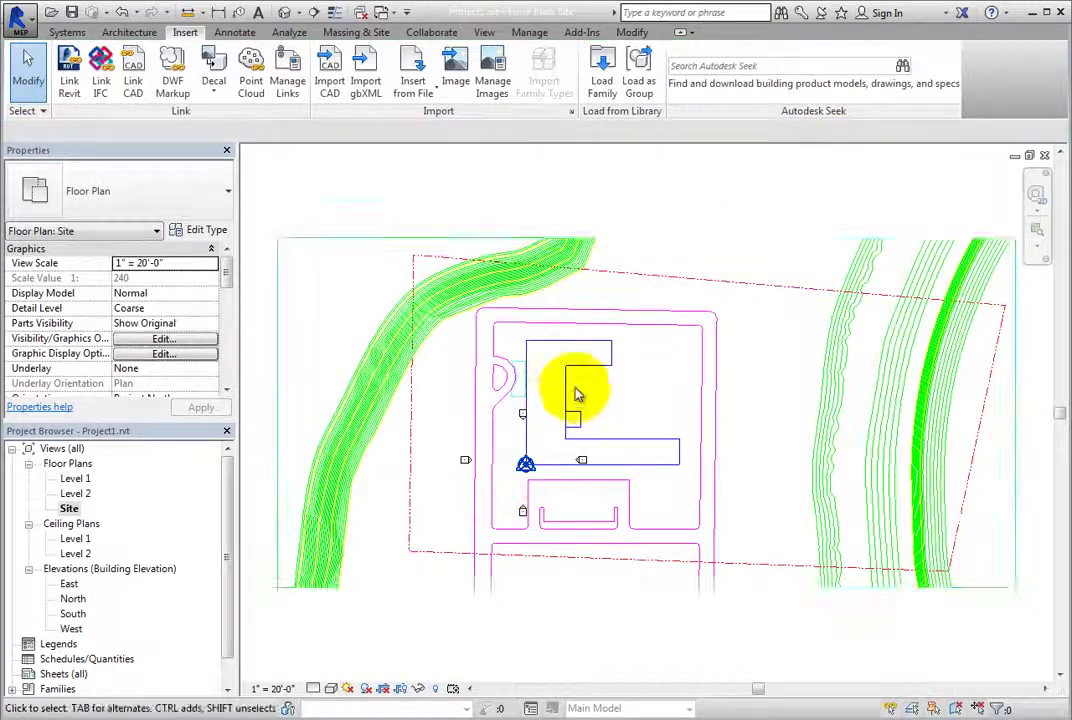
left_click(611, 330)
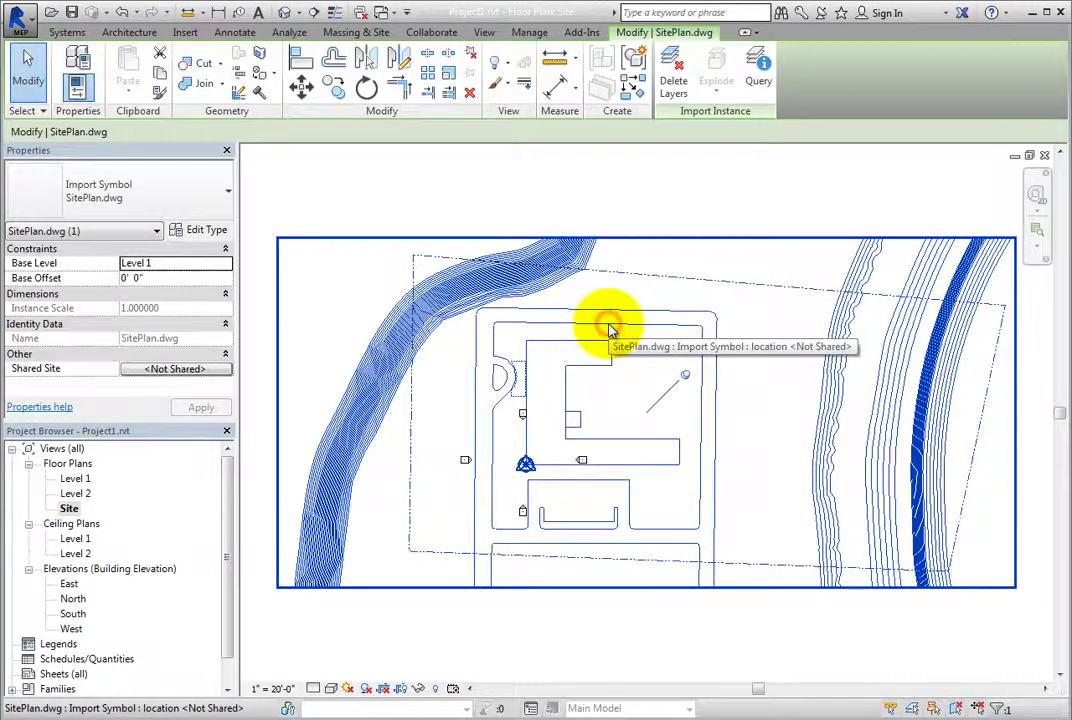
- Query the link's property boundary line, confirming it is a Line on layer C-PROP
left_click(760, 80)
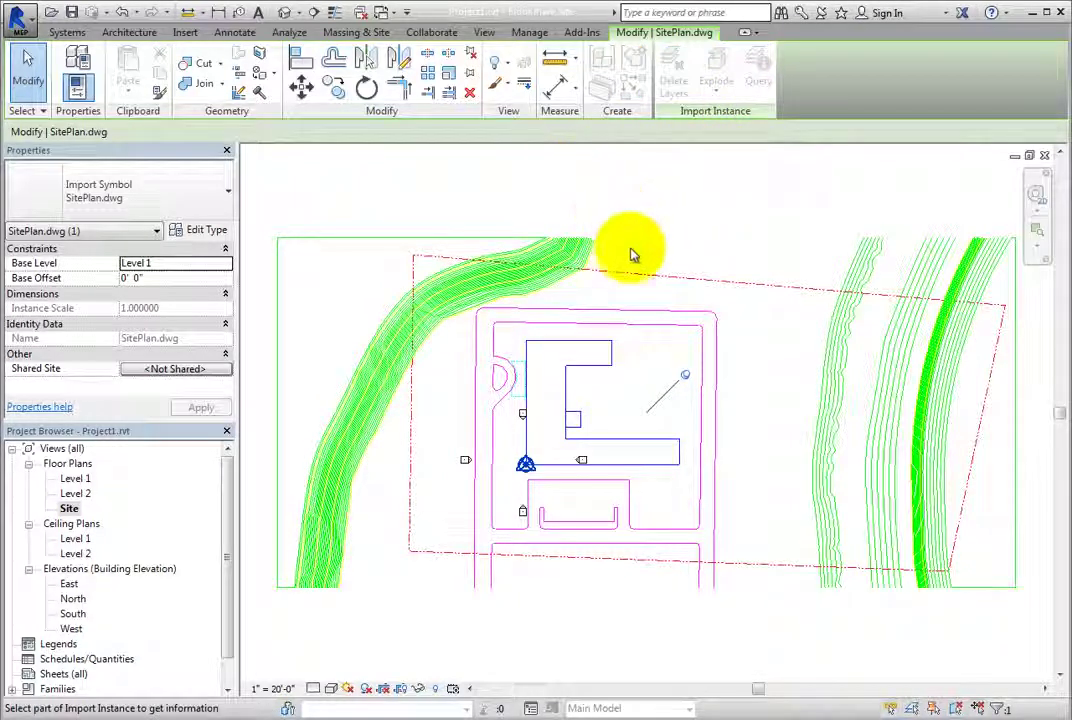
left_click(638, 280)
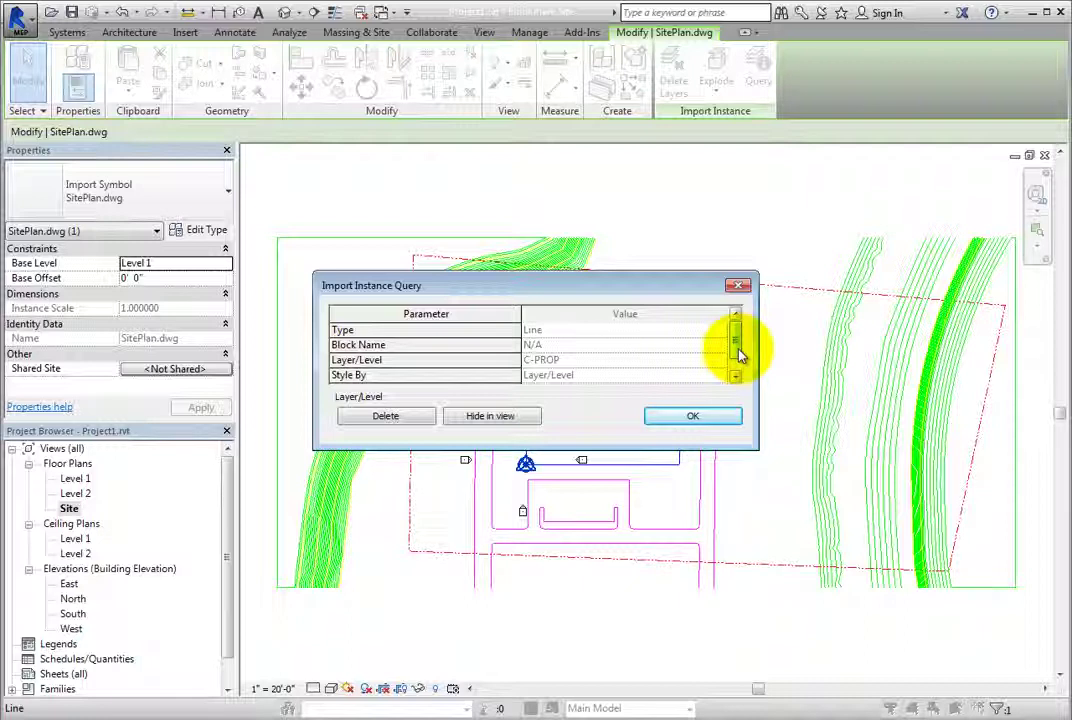
left_click_drag(740, 355, 740, 363)
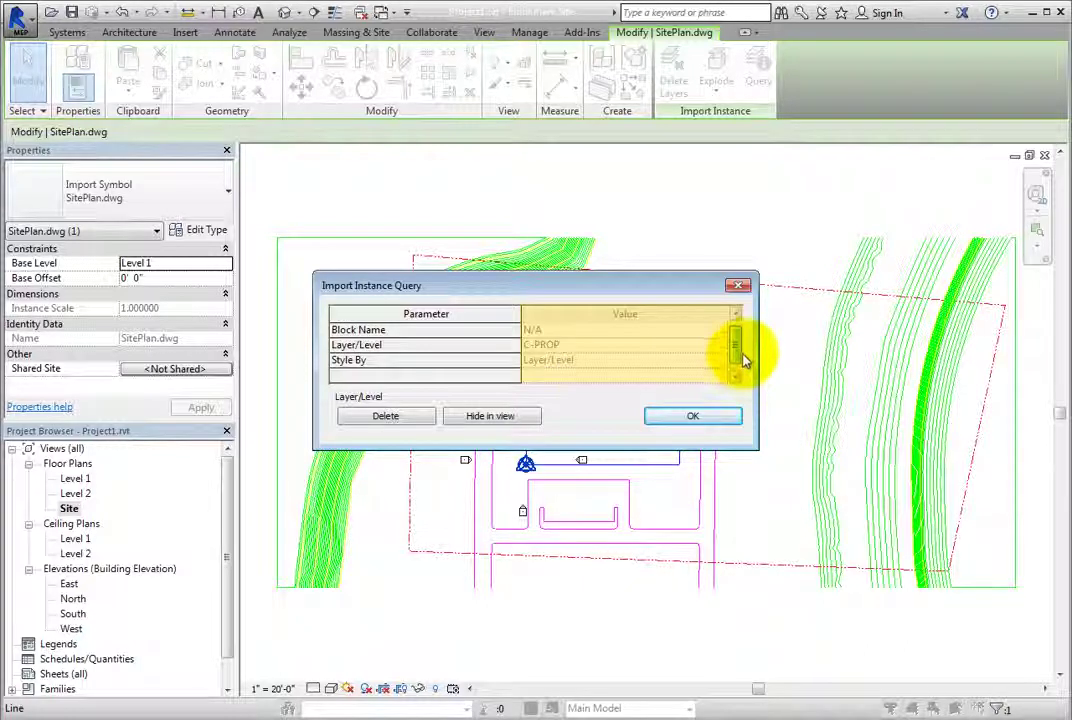
scroll(742, 361, "up", 1)
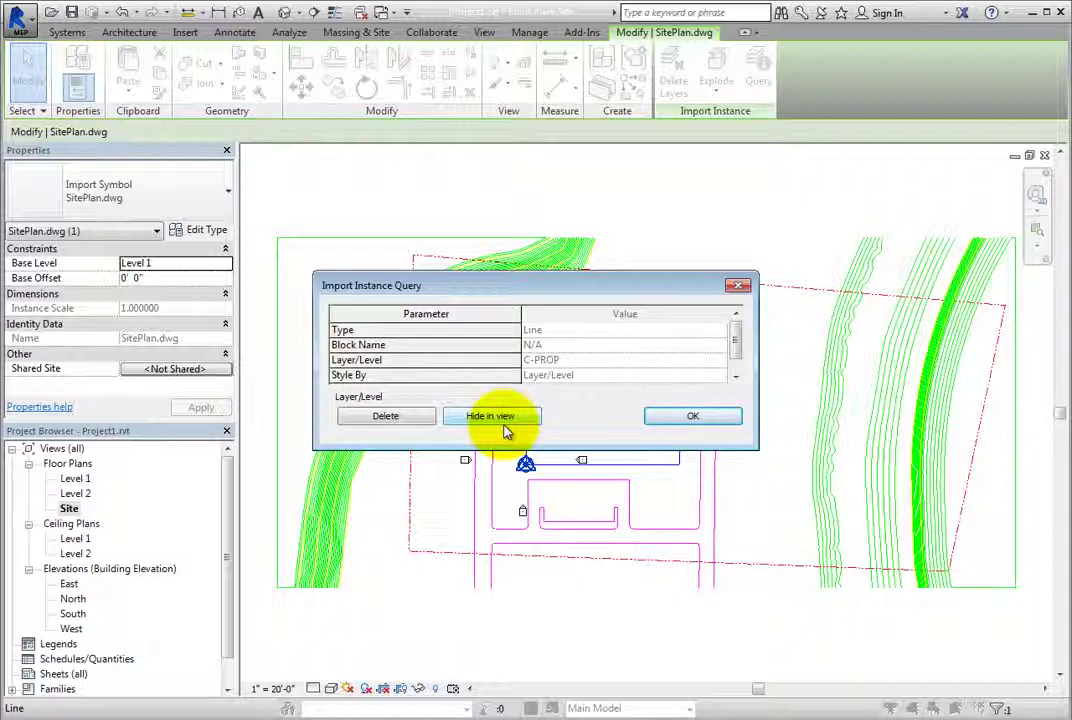
left_click(693, 420)
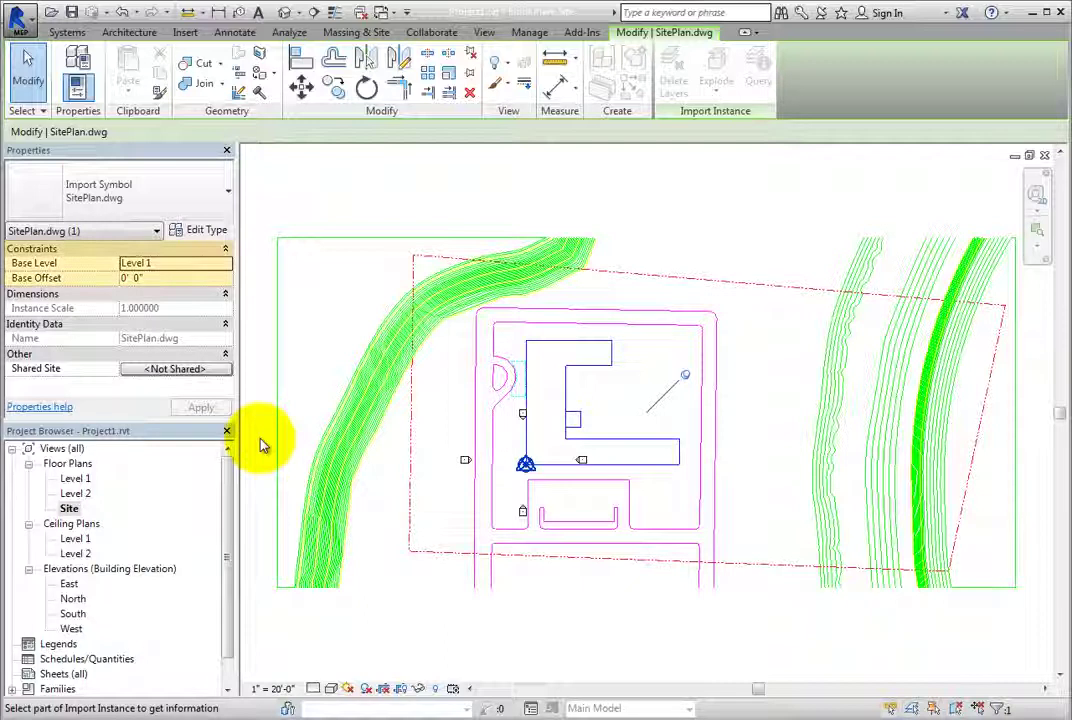
left_click(190, 263)
left_click(226, 264)
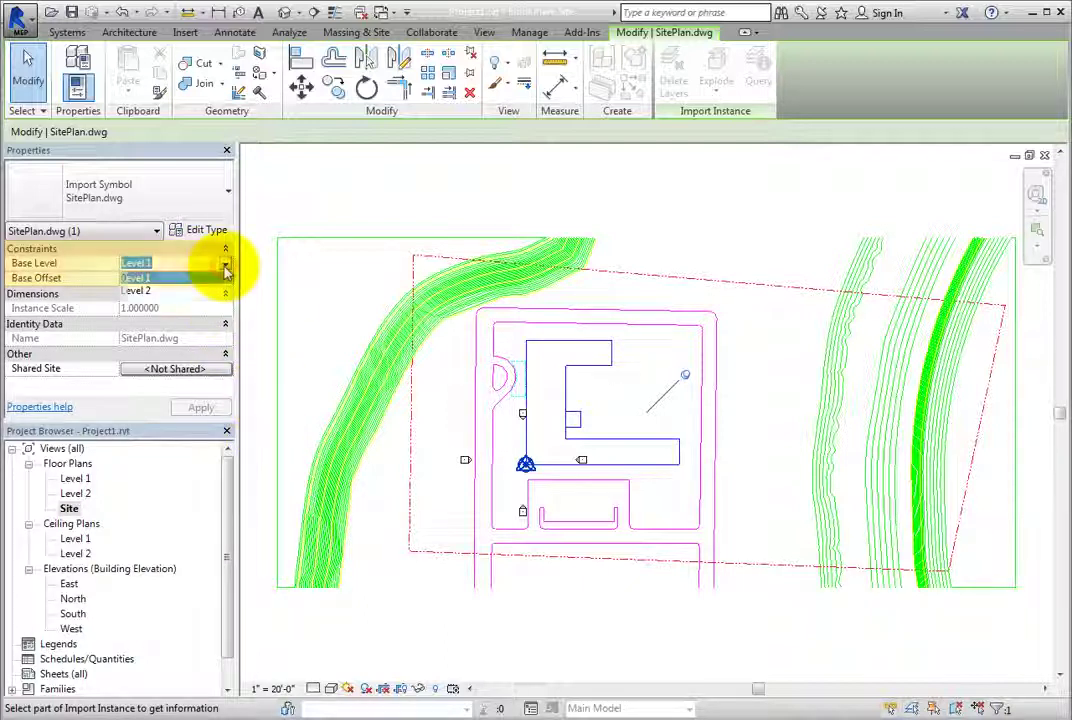
left_click(226, 266)
left_click(199, 278)
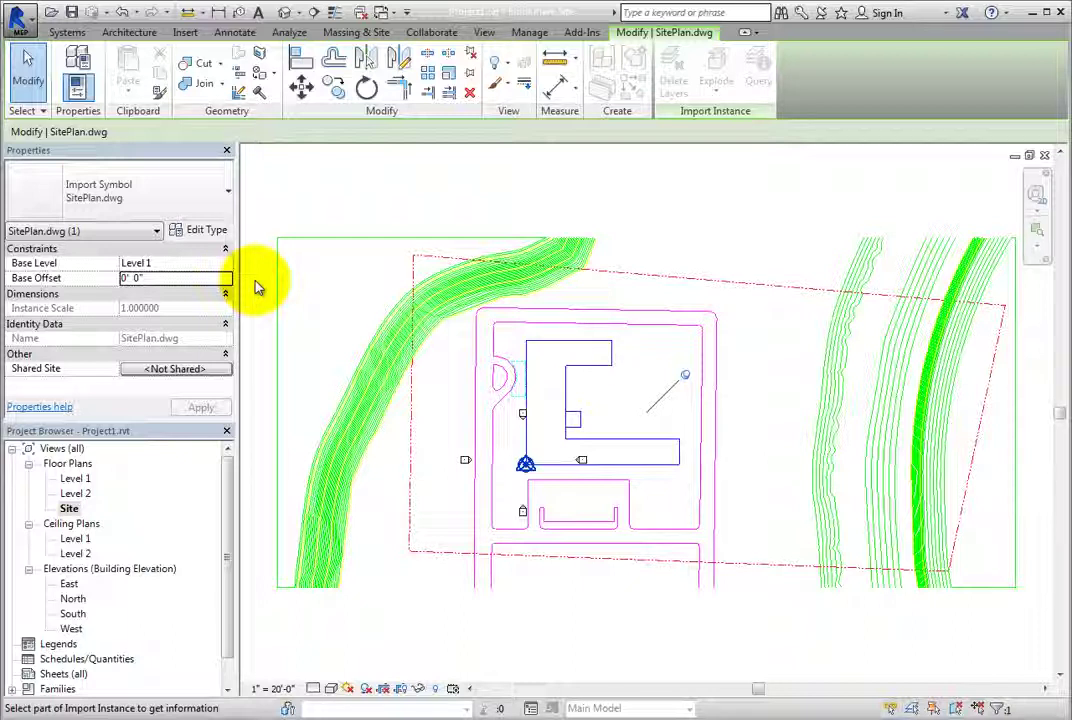
- Review SitePlan.dwg type properties (inch units, scale factor 1.000000) and cancel unchanged
left_click(218, 230)
left_click(598, 283)
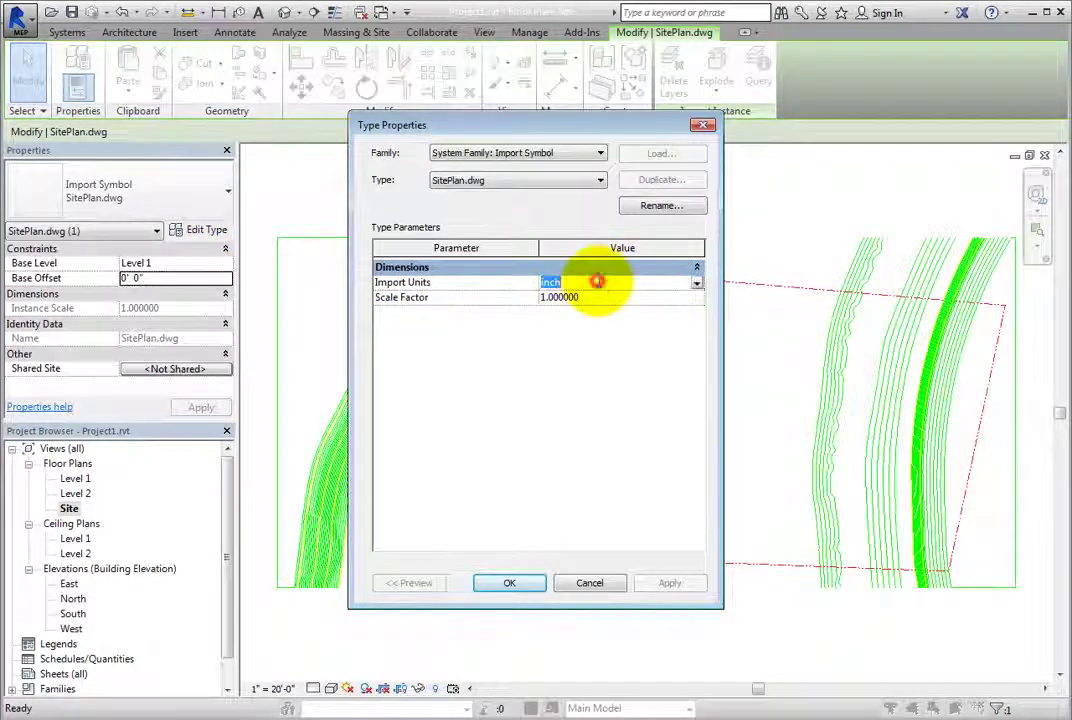
left_click(615, 297)
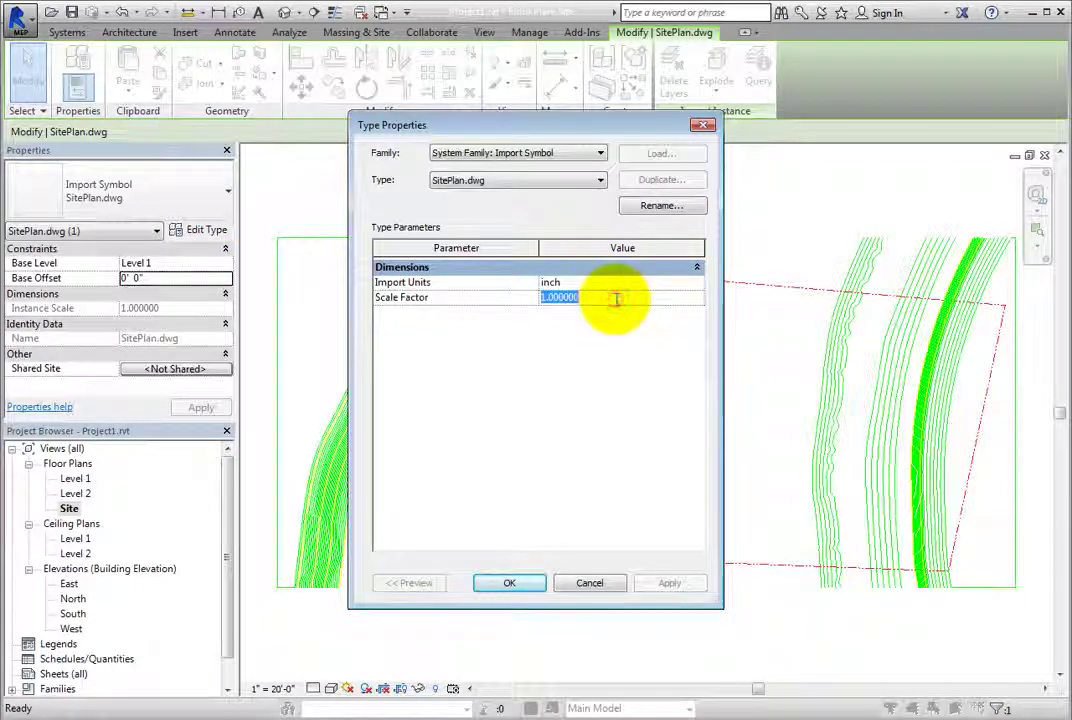
left_click(648, 283)
left_click(696, 284)
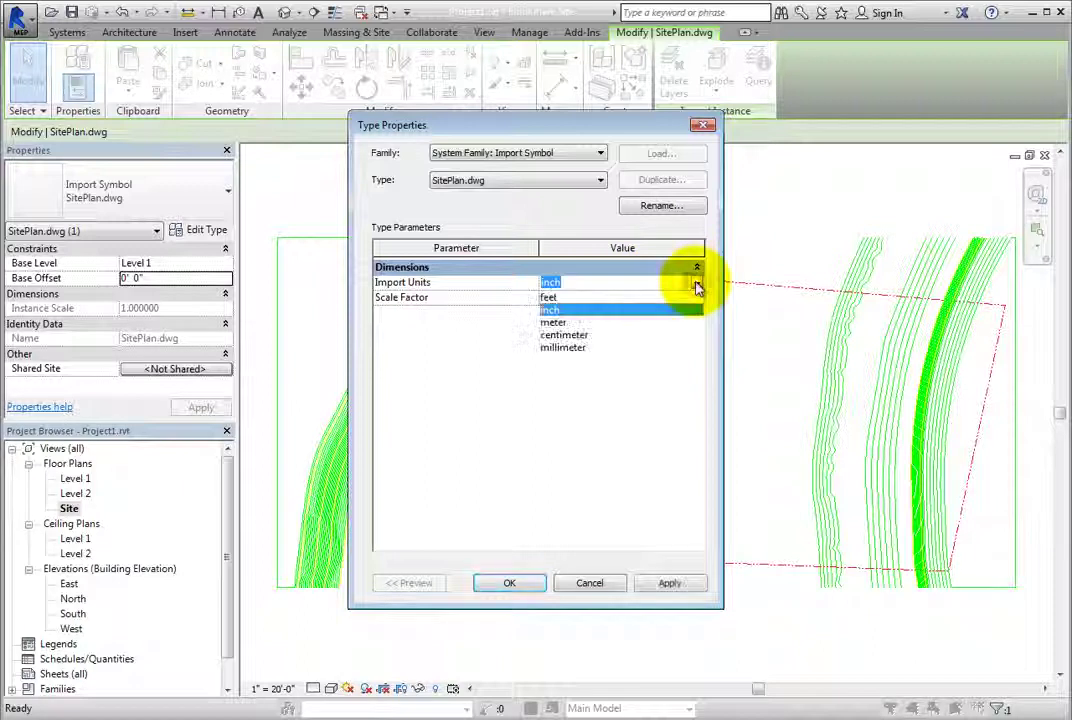
left_click(697, 285)
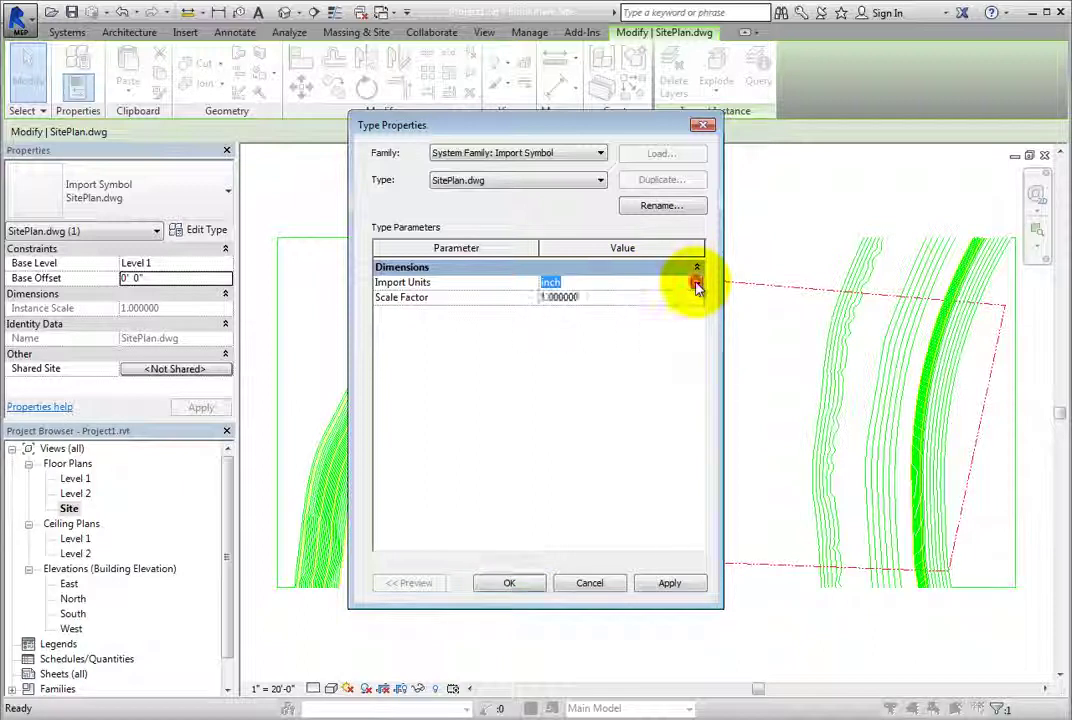
left_click(610, 582)
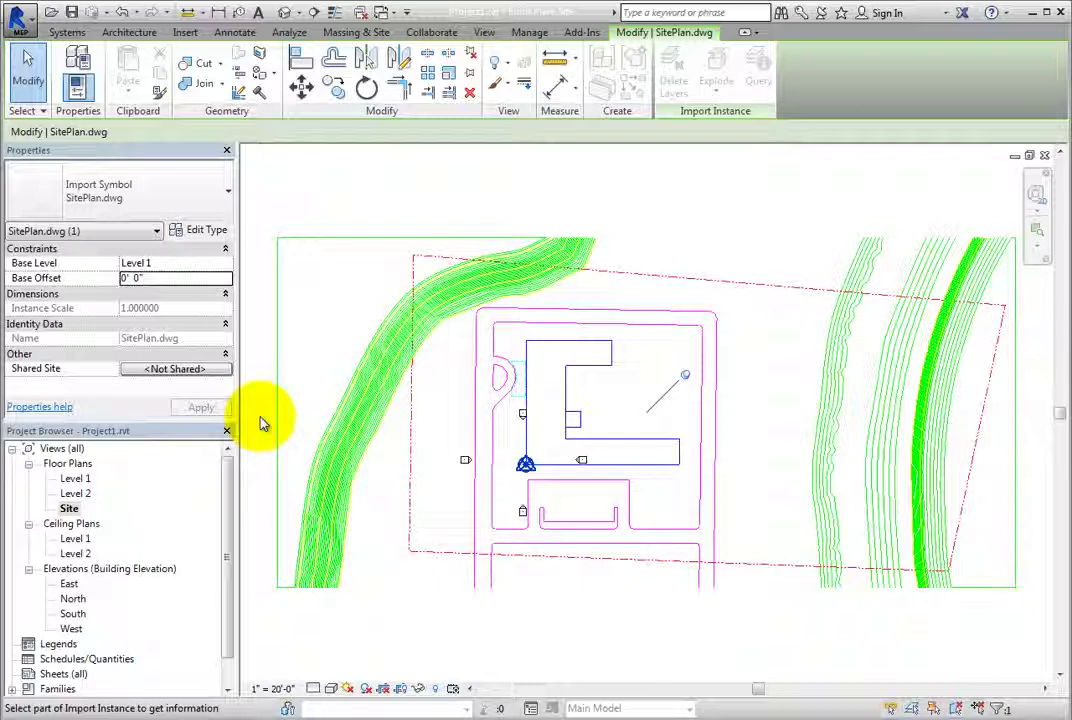
- Zoom out and bring up Manage Links from the Manage ribbon
scroll(562, 610, "down", 1)
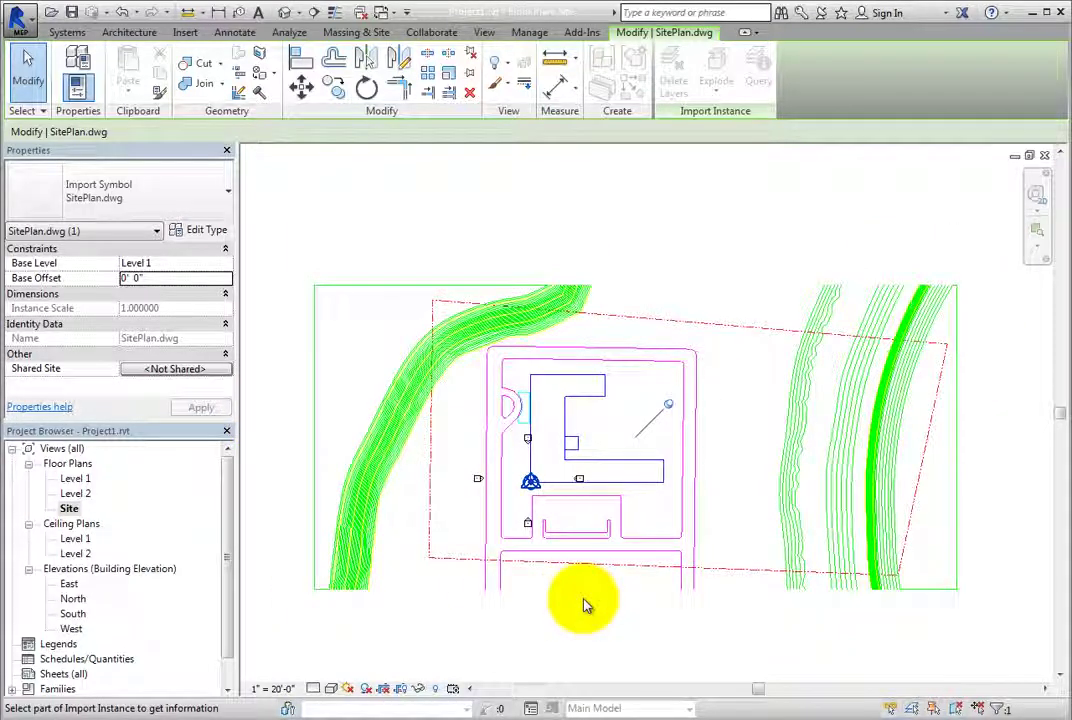
left_click(187, 33)
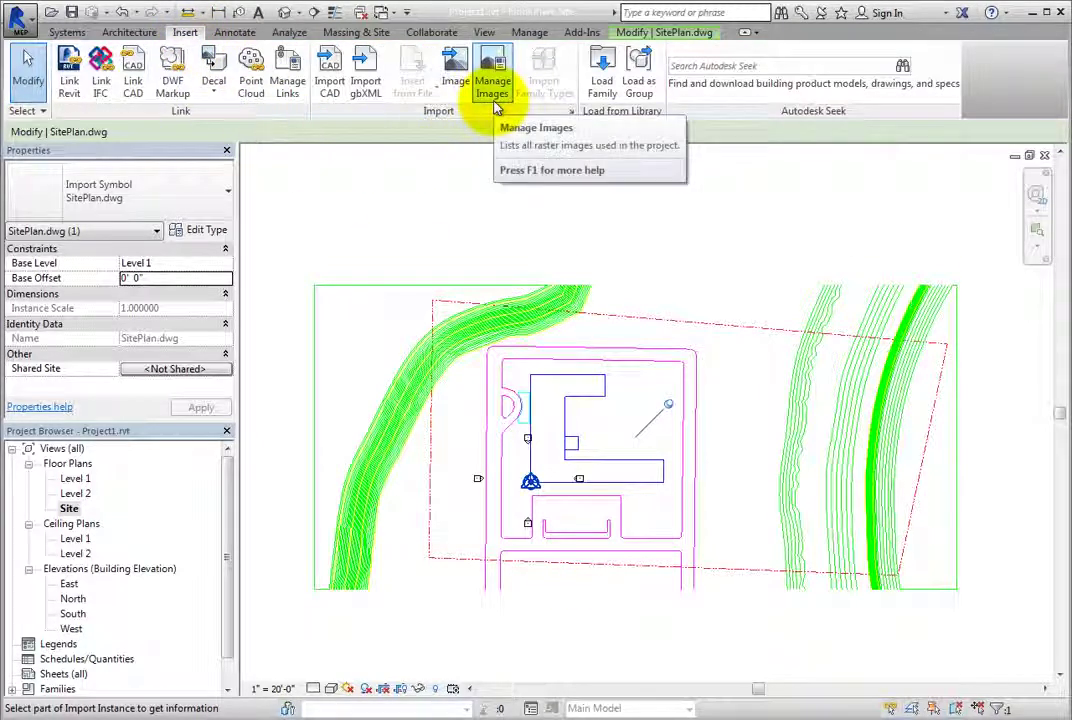
left_click(530, 33)
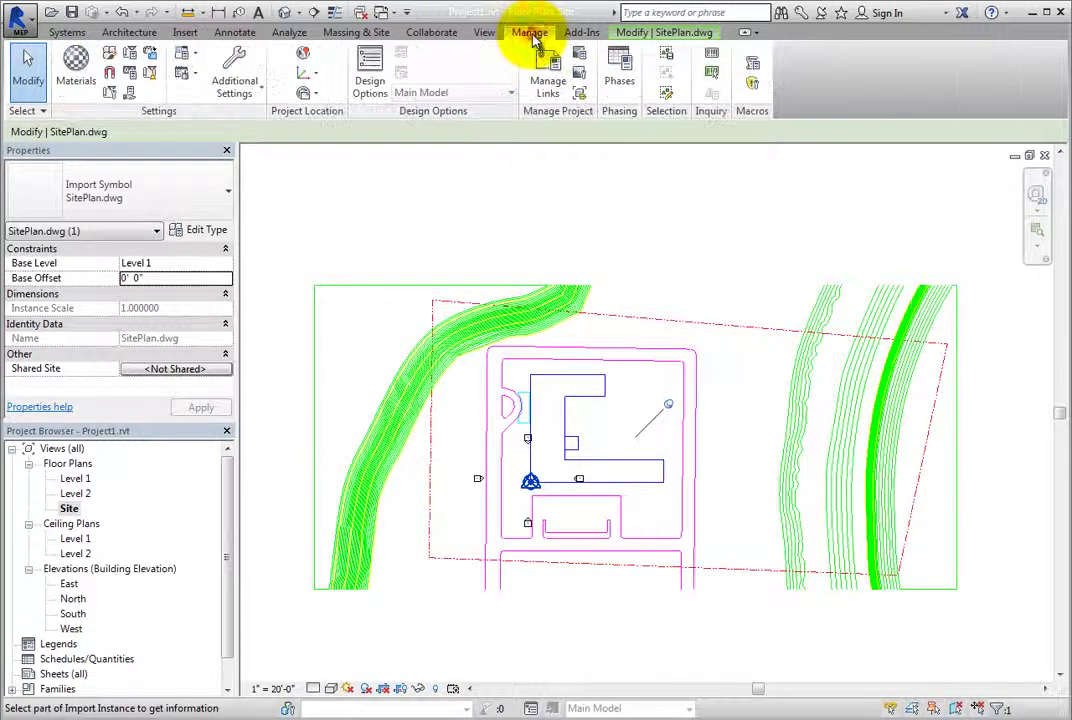
left_click(548, 85)
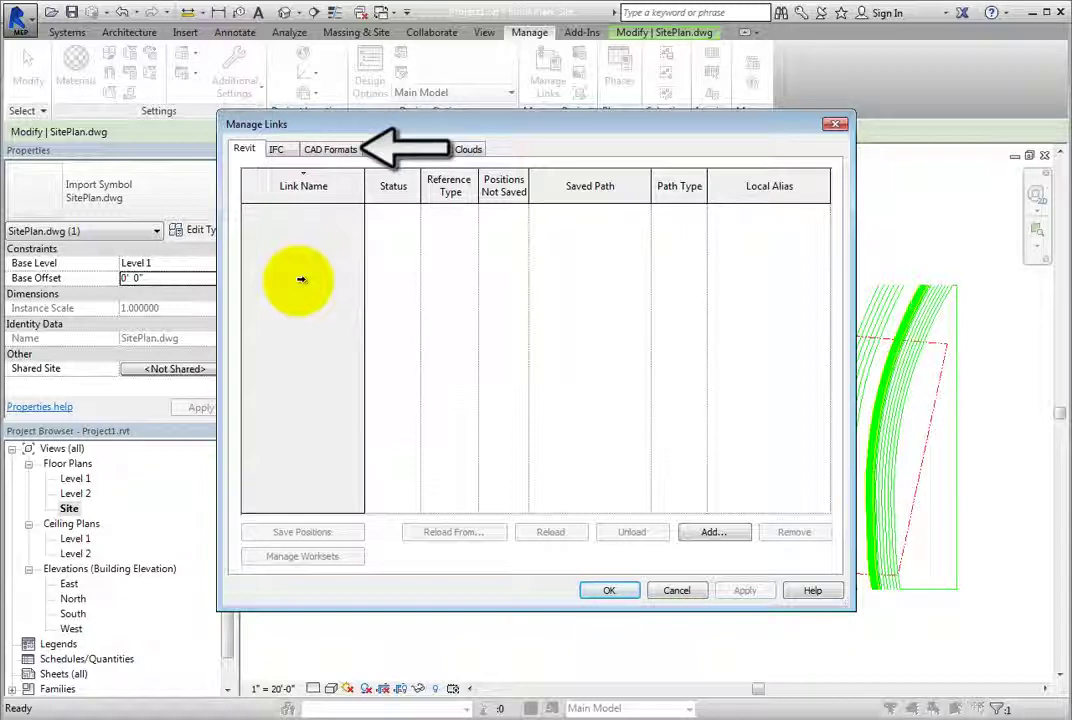
- List the CAD Formats links, keep SitePlan.dwg's path type Relative, and select its row
left_click(335, 150)
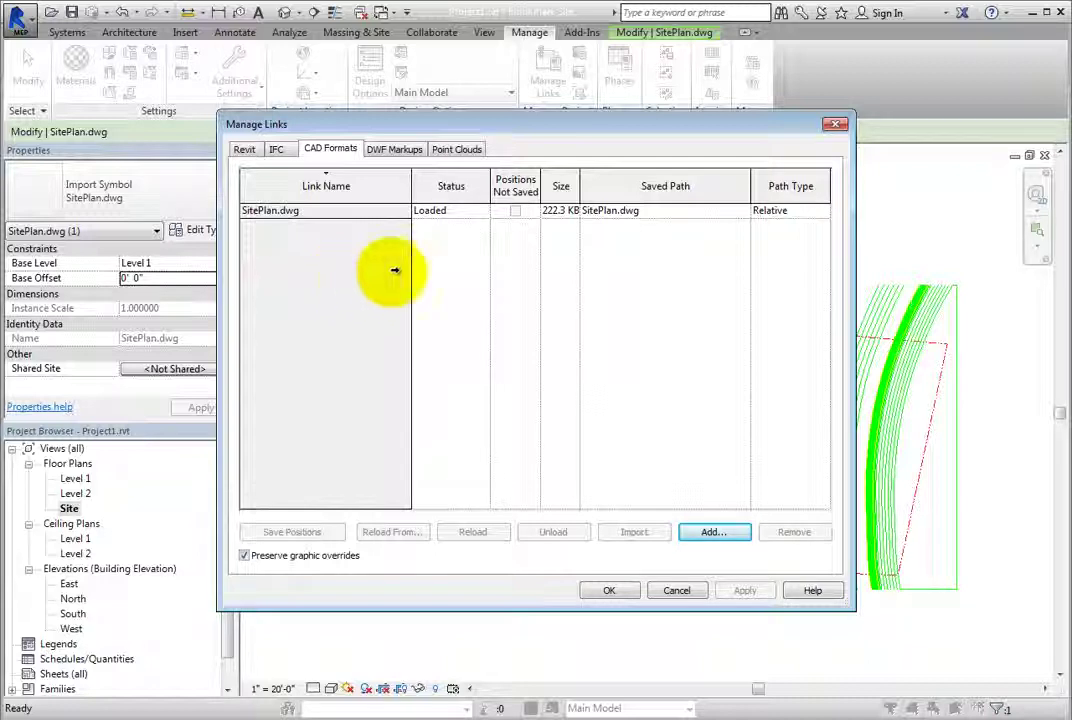
left_click(462, 219)
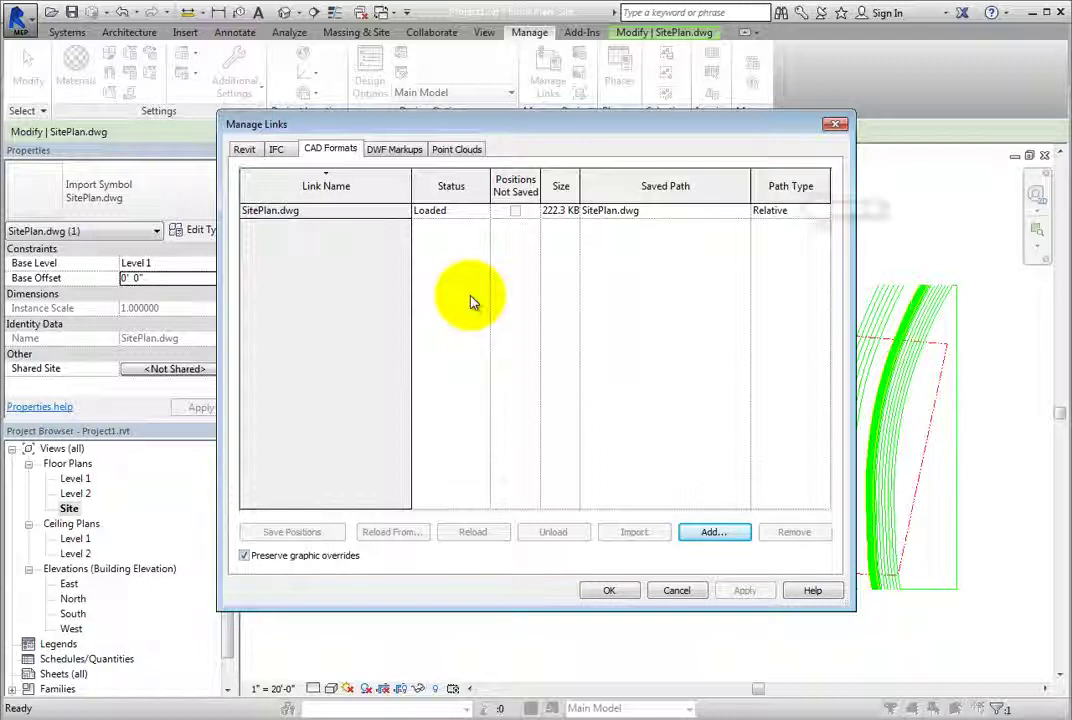
left_click(790, 210)
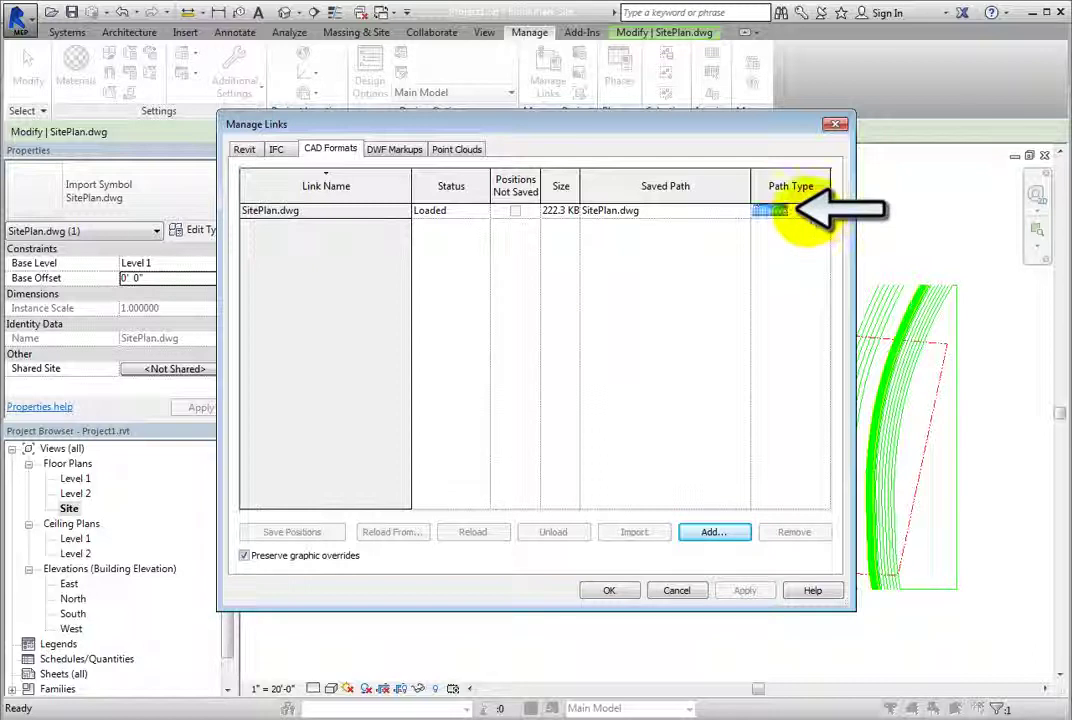
left_click(806, 210)
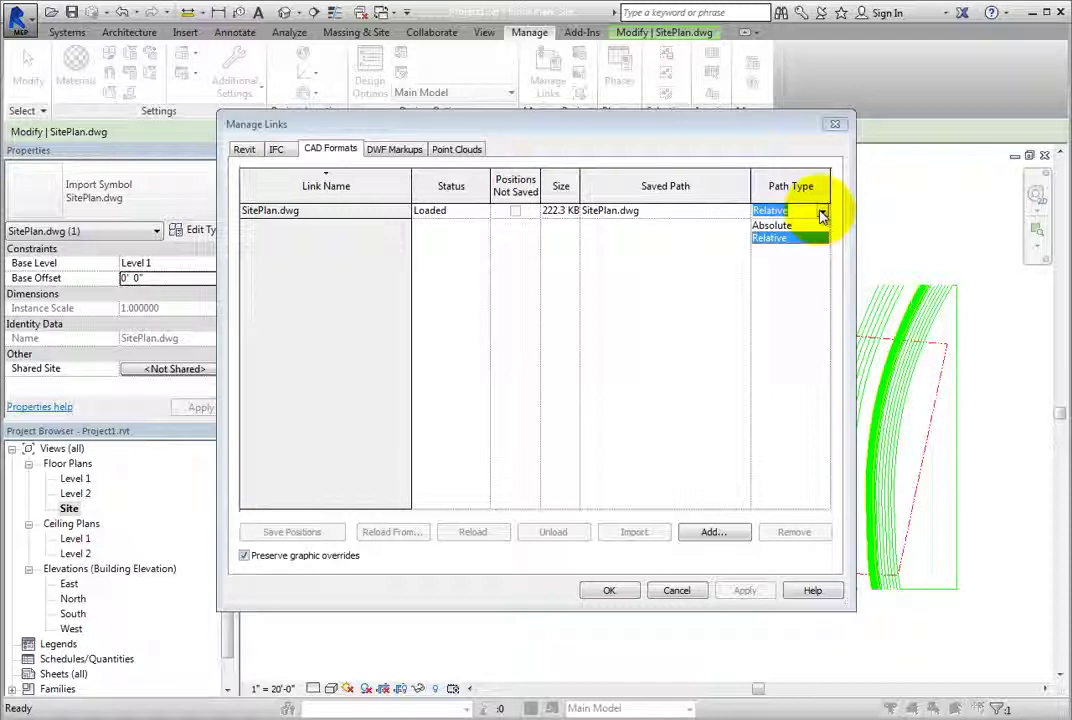
left_click(821, 216)
left_click(354, 211)
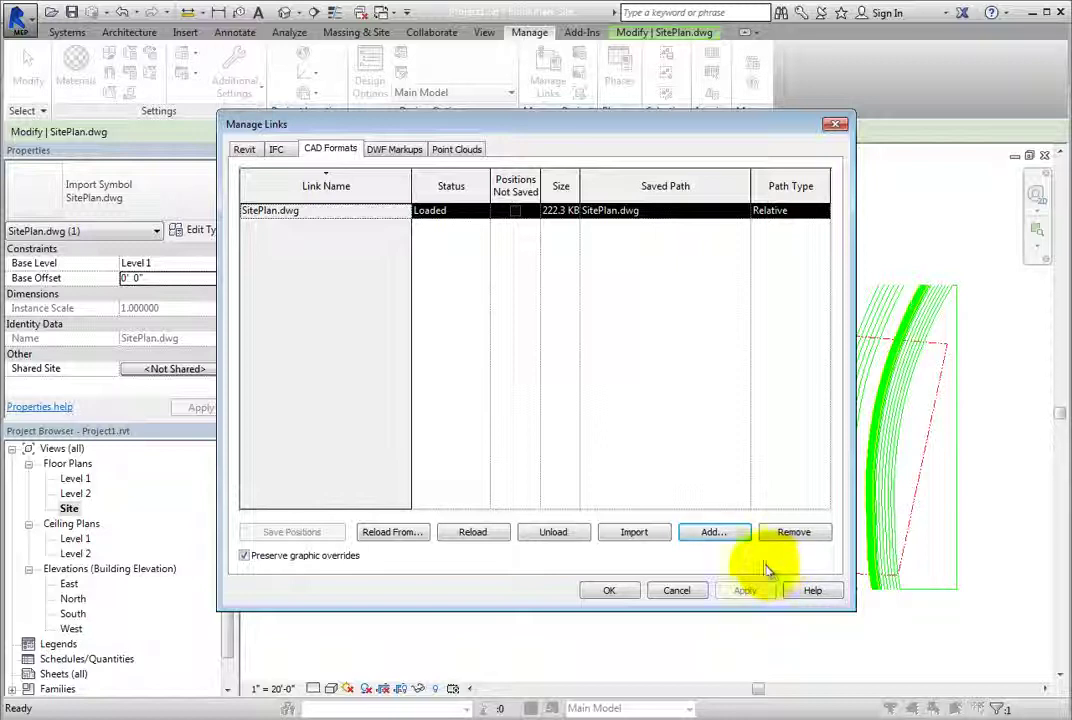
- Unload SitePlan.dwg and close Manage Links with OK
left_click(572, 533)
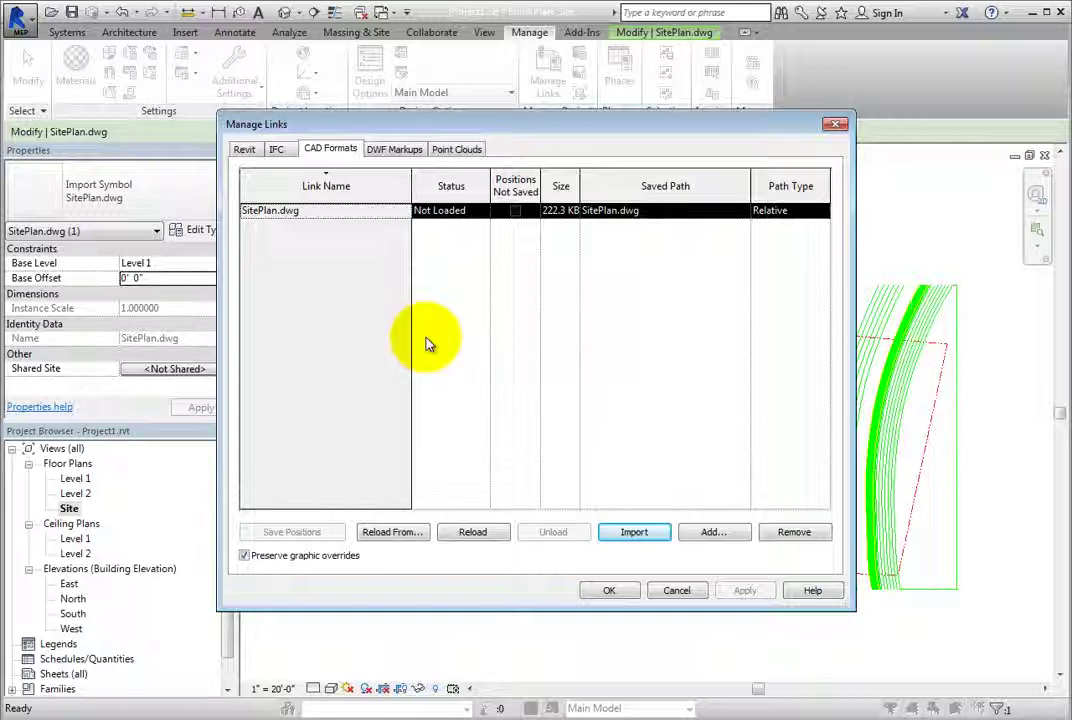
left_click(609, 589)
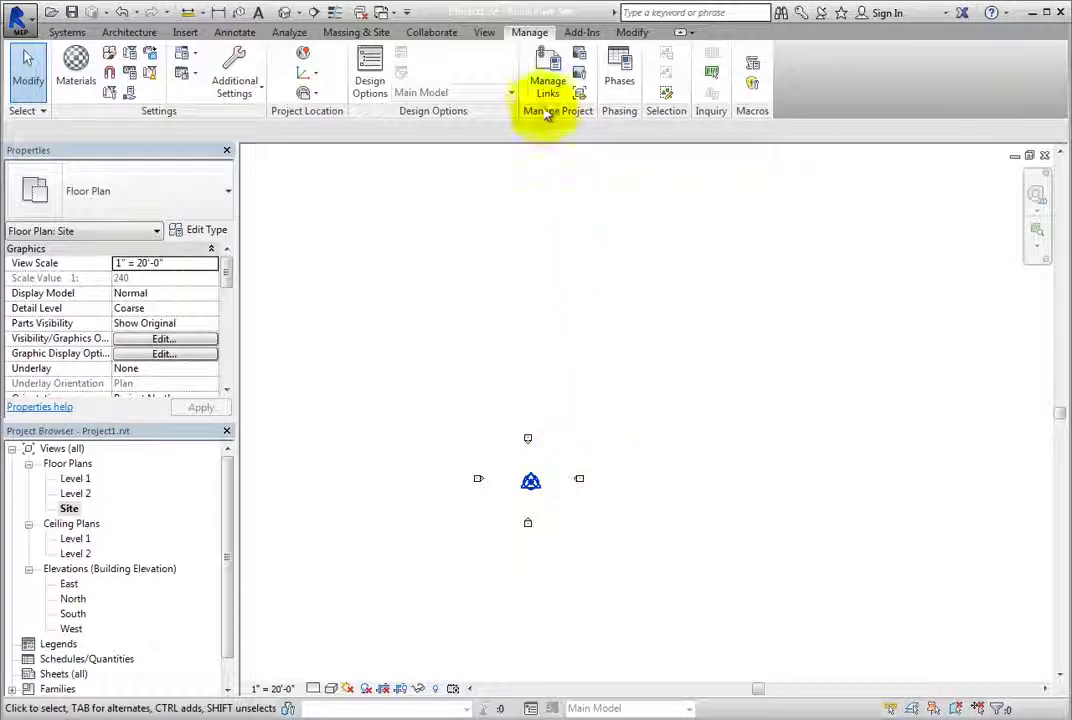
- Reopen Manage Links and reload SitePlan.dwg from the CAD Formats list
left_click(543, 99)
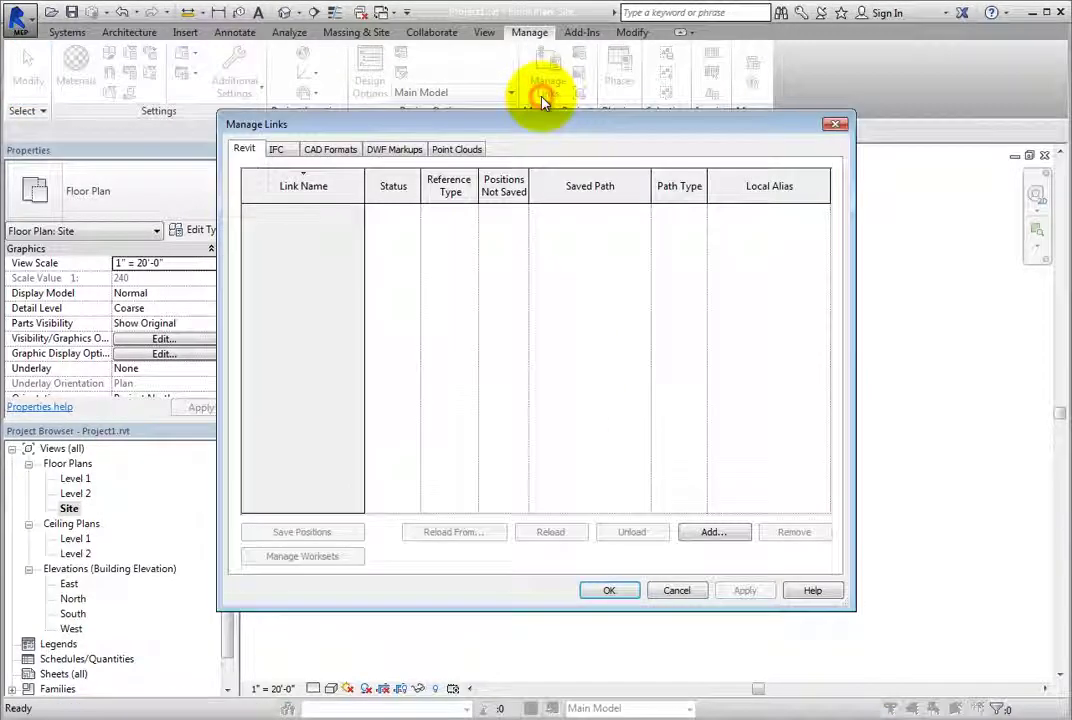
left_click(325, 158)
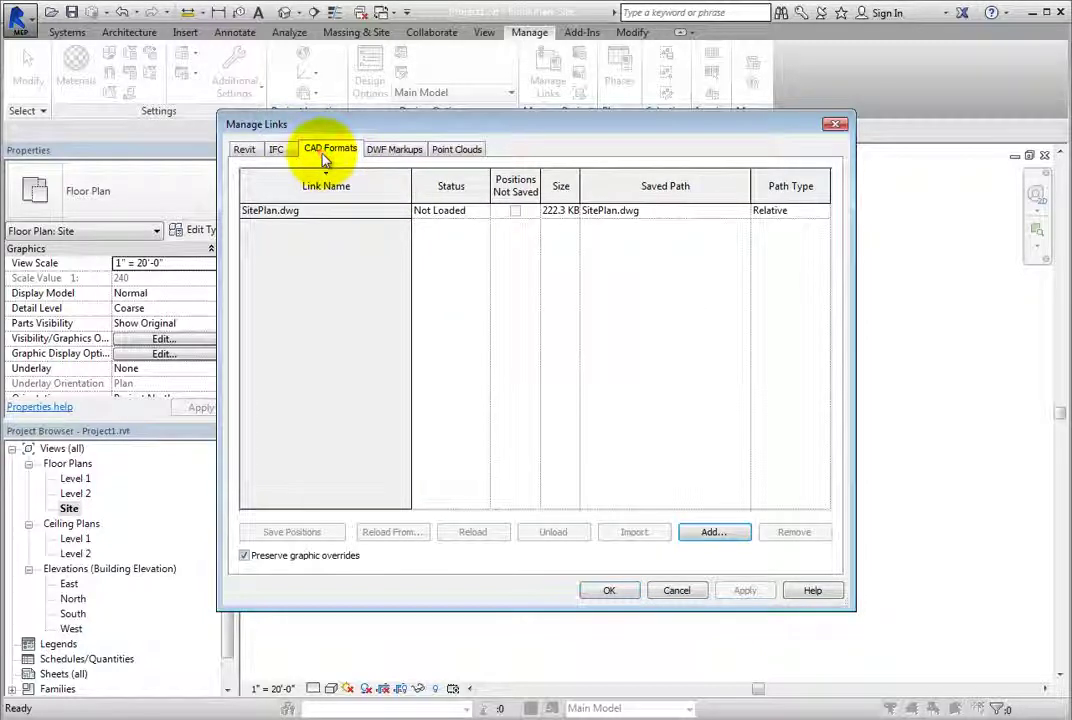
left_click(324, 211)
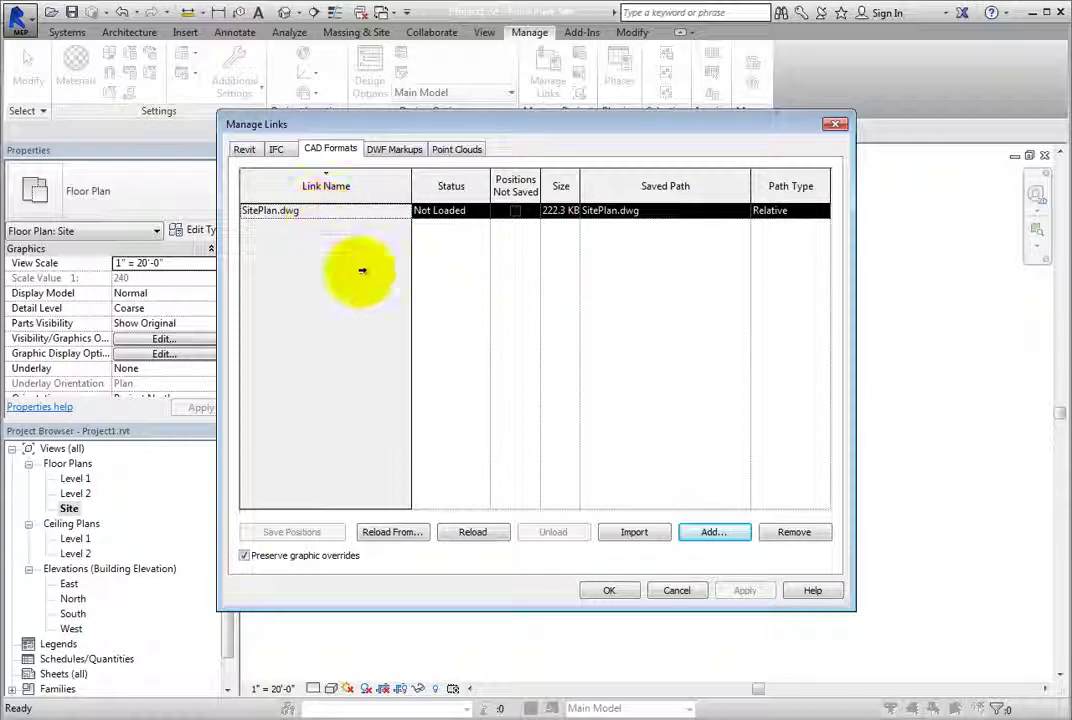
left_click(487, 537)
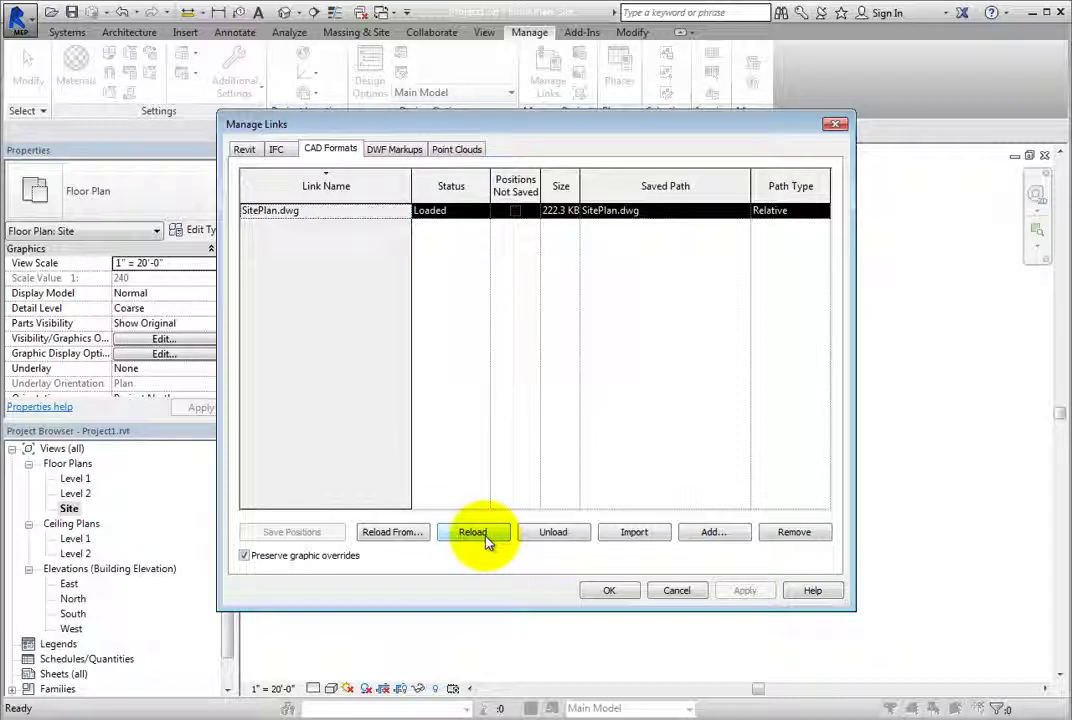